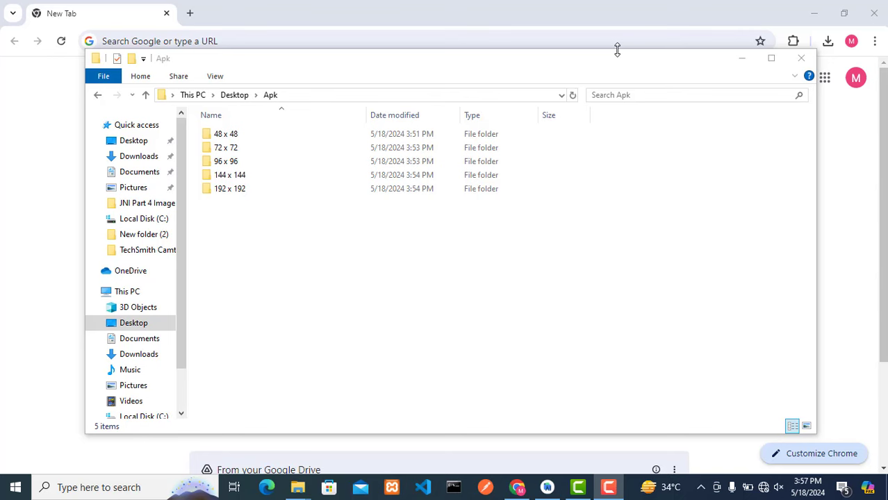
- Search Google for "apkpure"
left_click(270, 43)
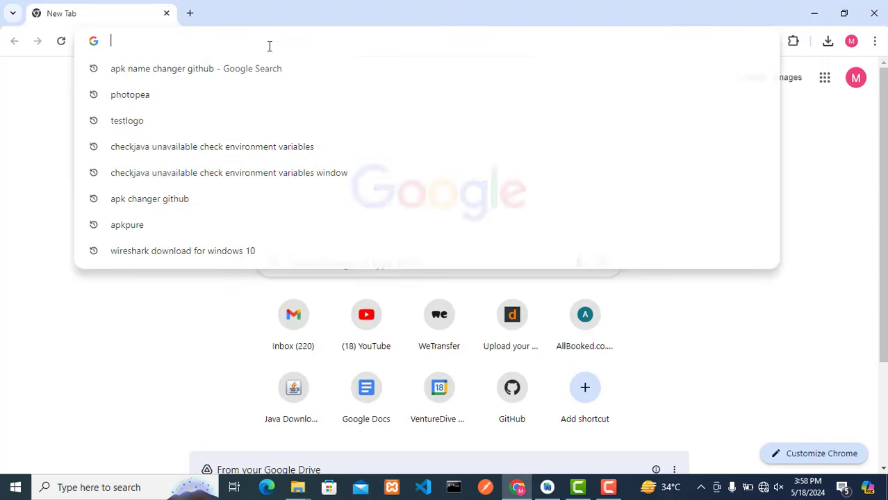
type("apkpure")
key("Return")
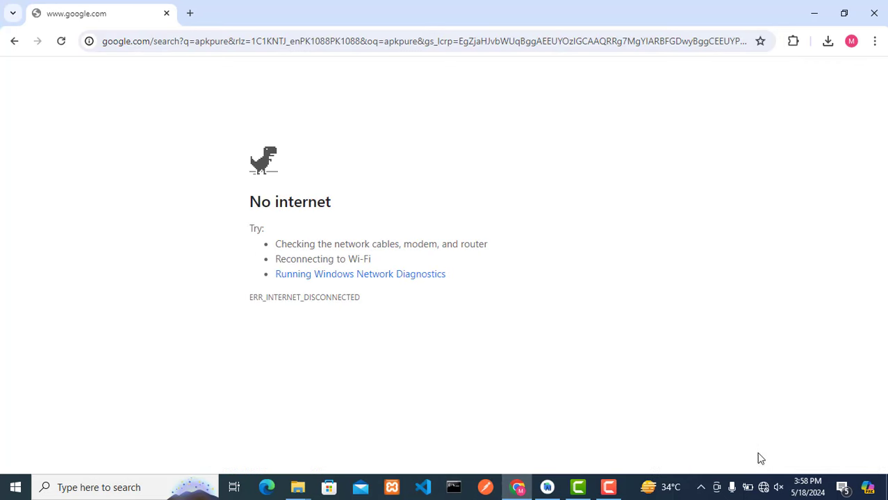
- Turn on Wi-Fi and connect the computer to the first network listed
left_click(762, 487)
left_click(691, 441)
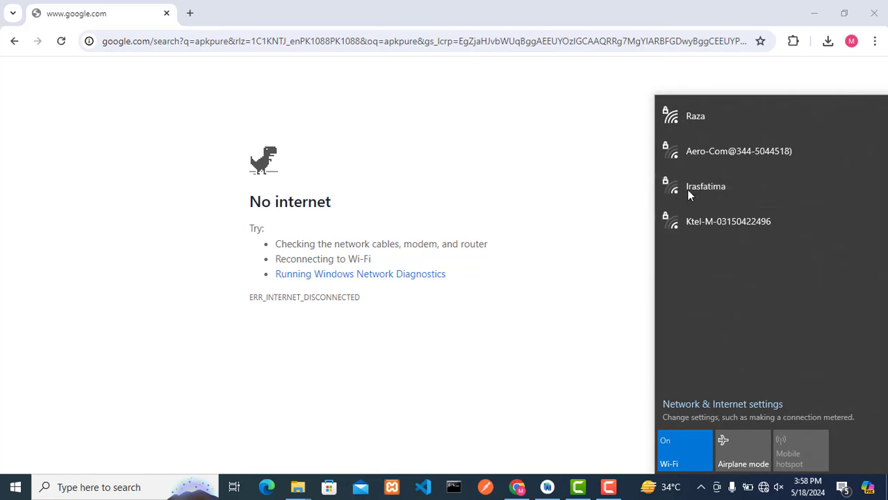
left_click(707, 120)
left_click(818, 180)
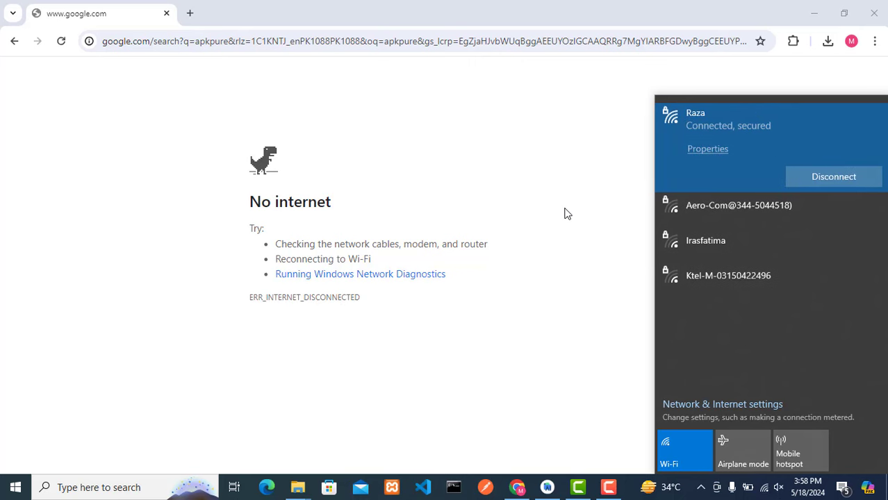
left_click(566, 213)
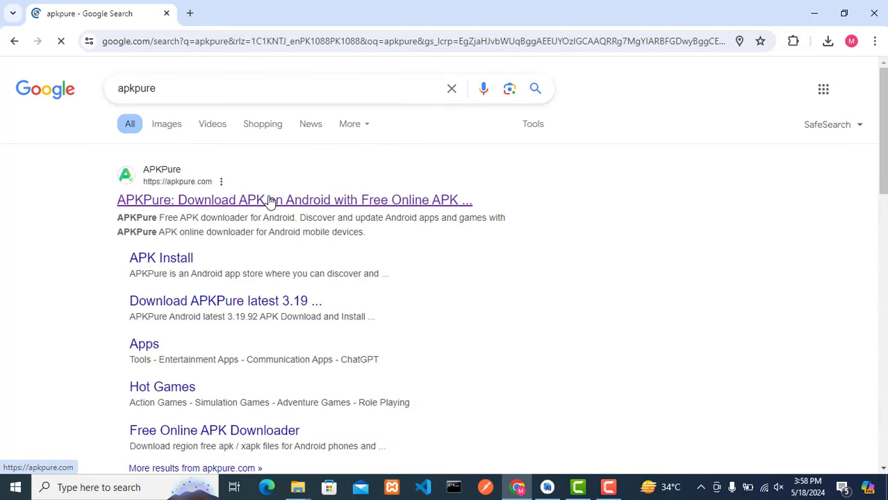
- Open the APKPure website from the search results, dismiss the Windows license notice and search the site for "horoscope"
left_click(207, 201)
left_click(666, 135)
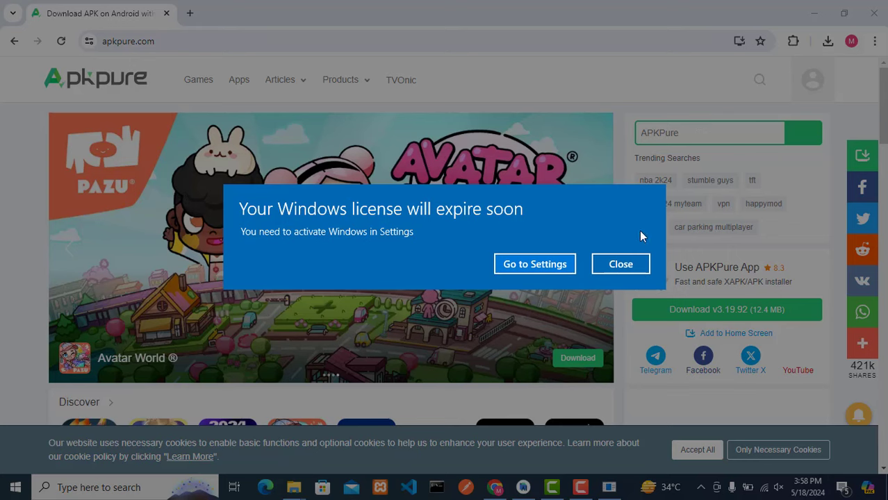
left_click(620, 264)
type("horo")
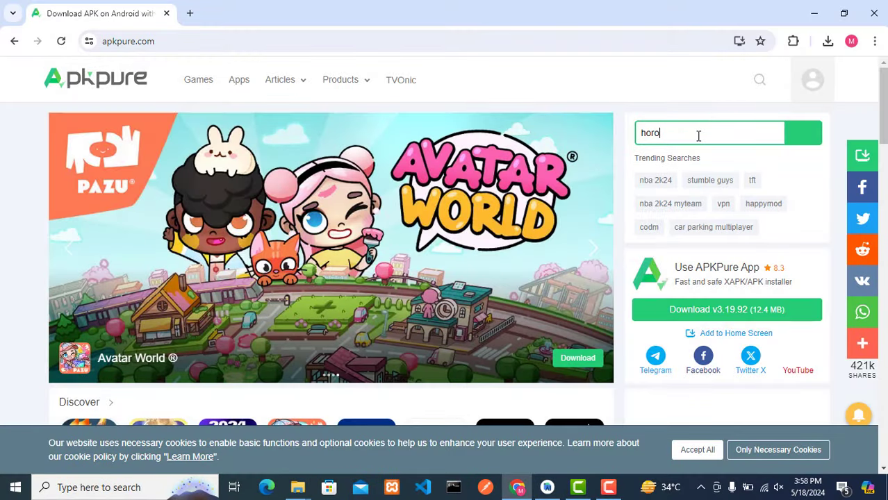
type("scope")
key("Return")
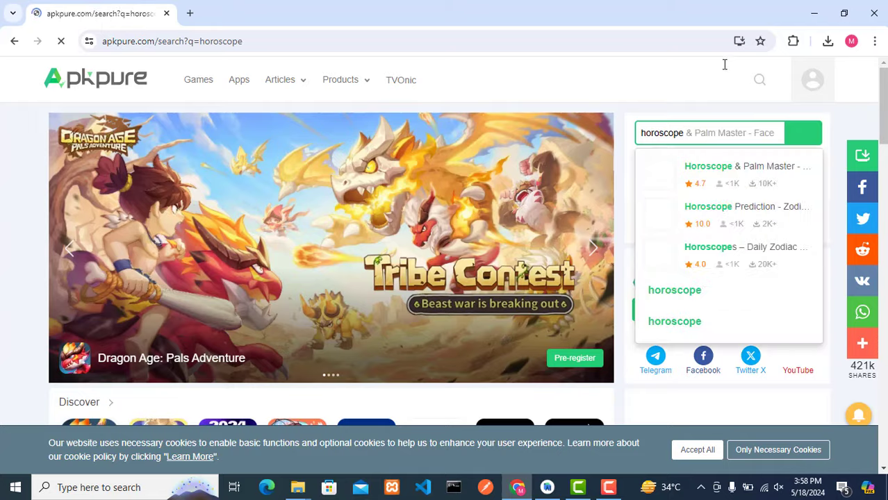
- Open the Daily Horoscope & Astrology download page and download its 6.2.0 APK
scroll(229, 223, "down", 6)
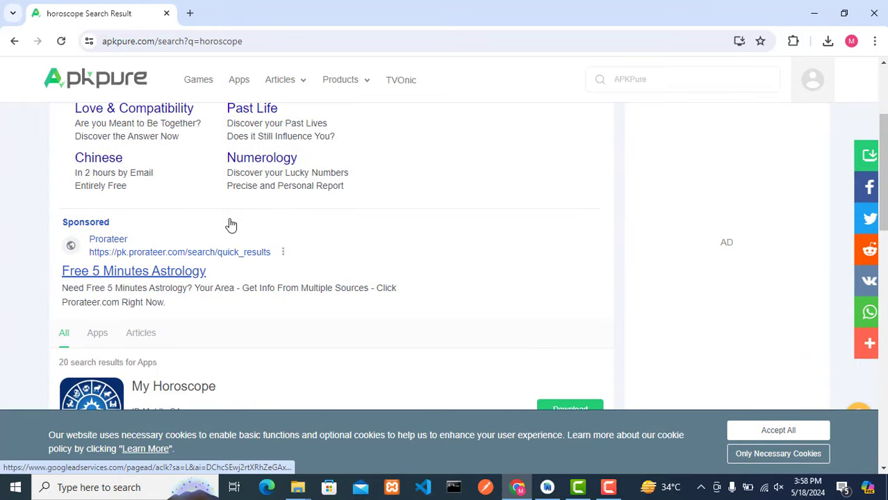
scroll(231, 224, "down", 1)
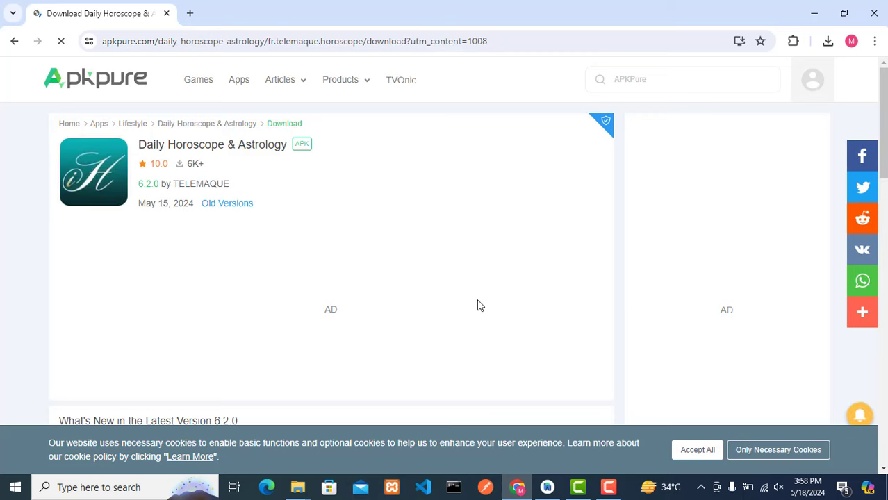
scroll(477, 306, "down", 1)
scroll(478, 306, "down", 8)
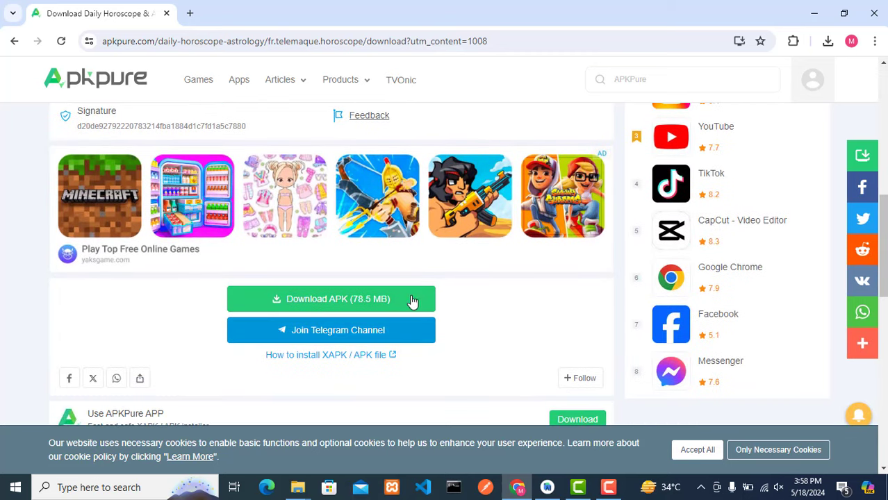
left_click(343, 302)
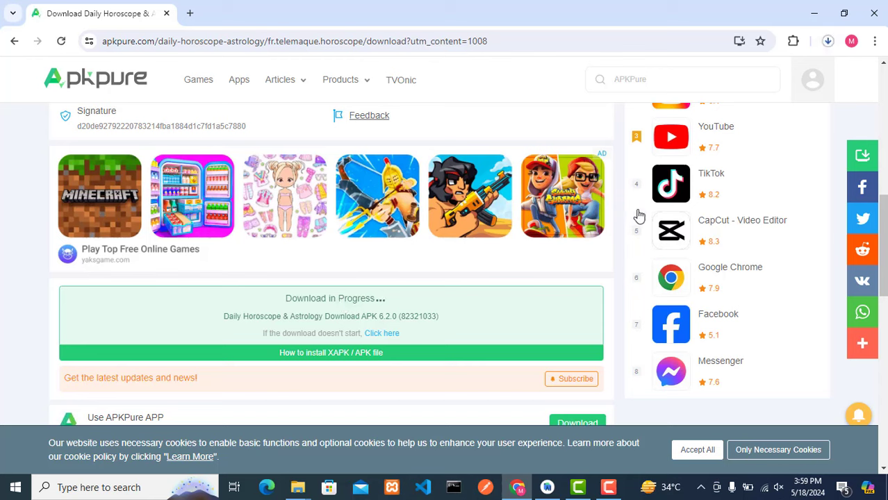
- Copy the downloaded Daily Horoscope & Astrology APK from Downloads into the Apk folder on the Desktop
left_click(828, 41)
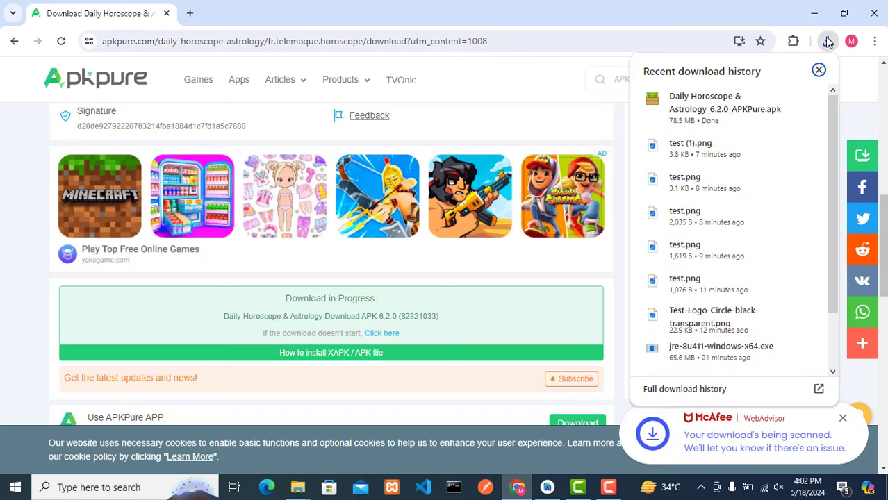
mouse_move(804, 235)
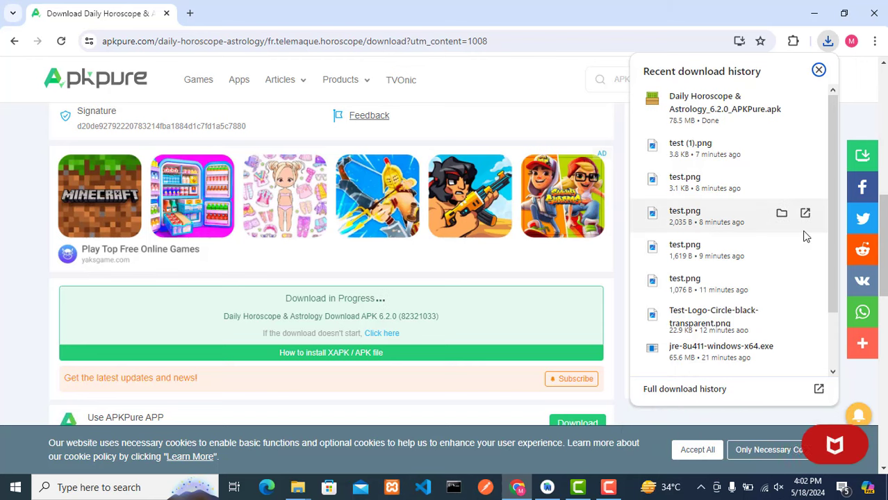
left_click(783, 99)
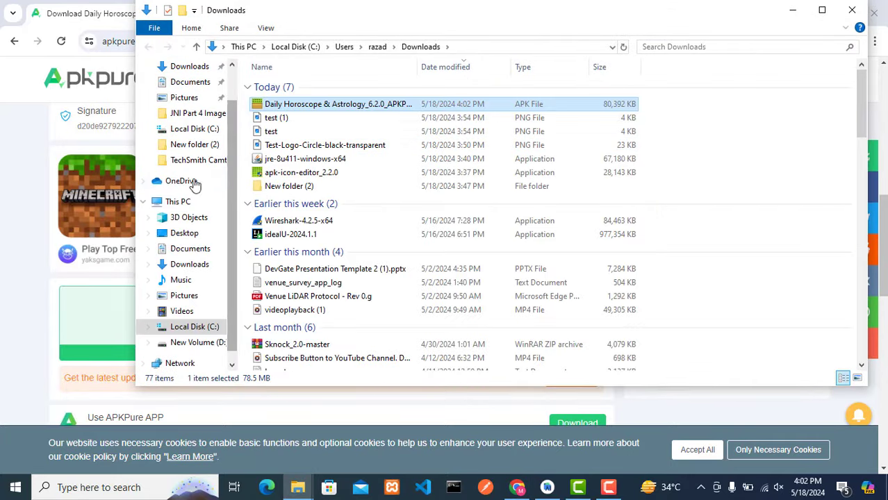
left_click(181, 233)
double_click(279, 112)
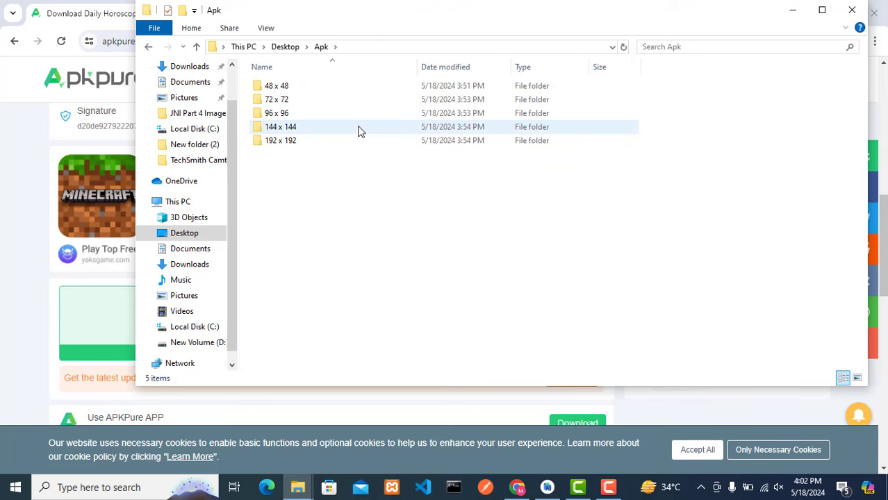
key("ctrl+v")
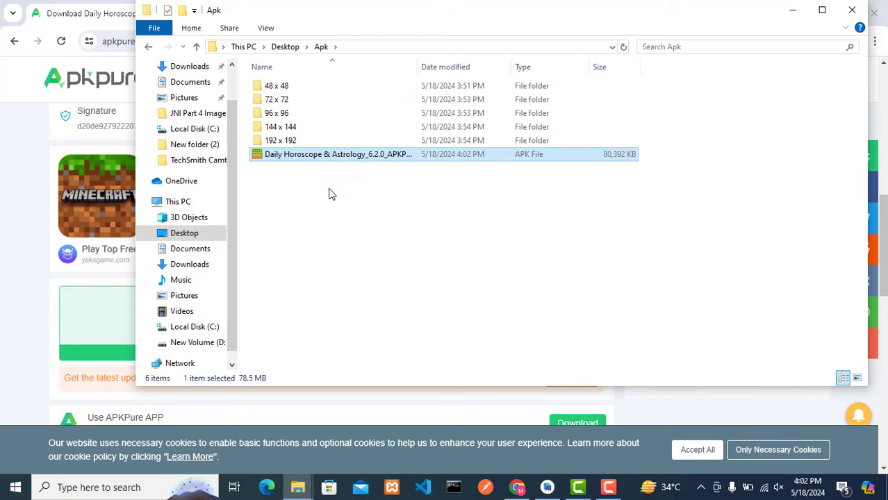
left_click(331, 193)
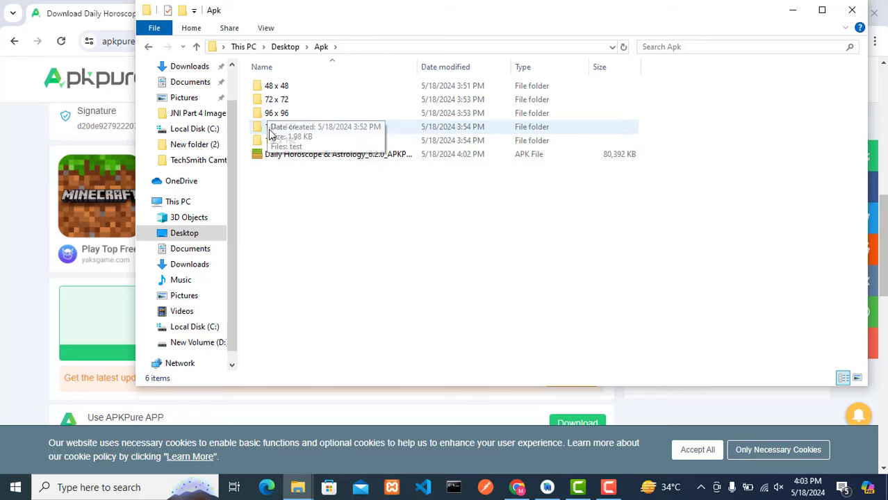
- Examine the icon images stored in the 48 x 48 and 144 x 144 folders
double_click(278, 89)
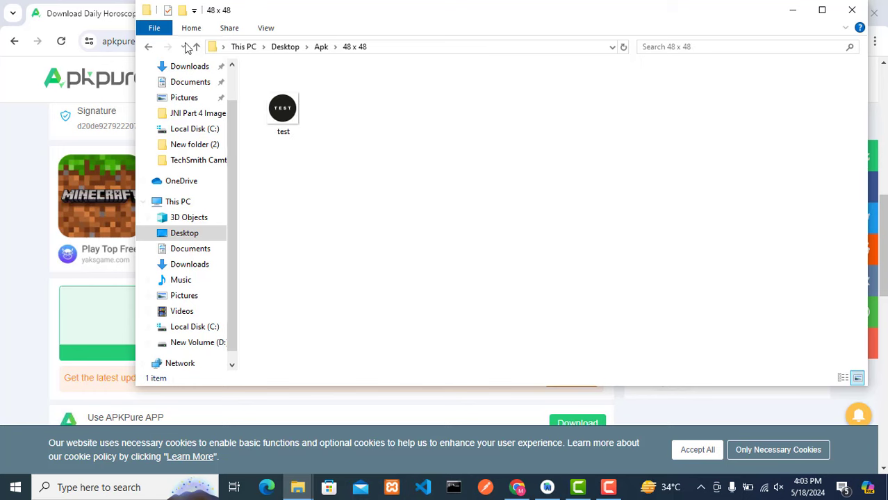
left_click(149, 46)
left_click(277, 126)
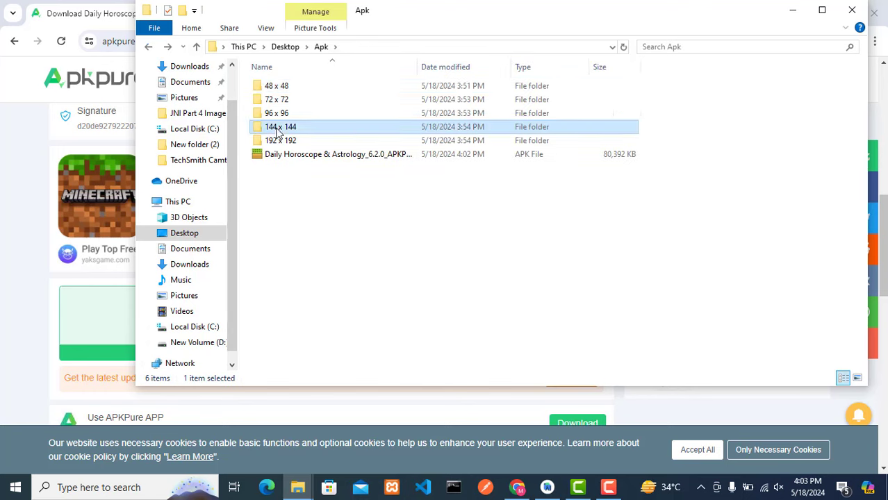
double_click(277, 125)
left_click(150, 46)
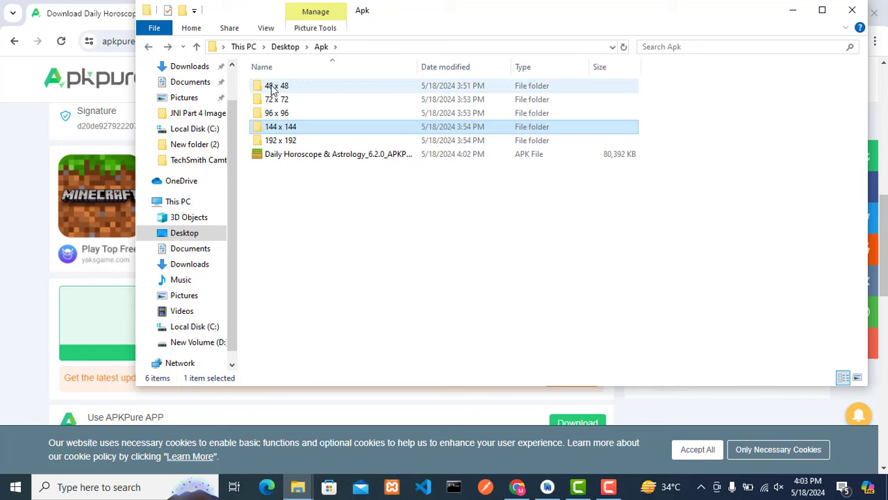
left_click(298, 216)
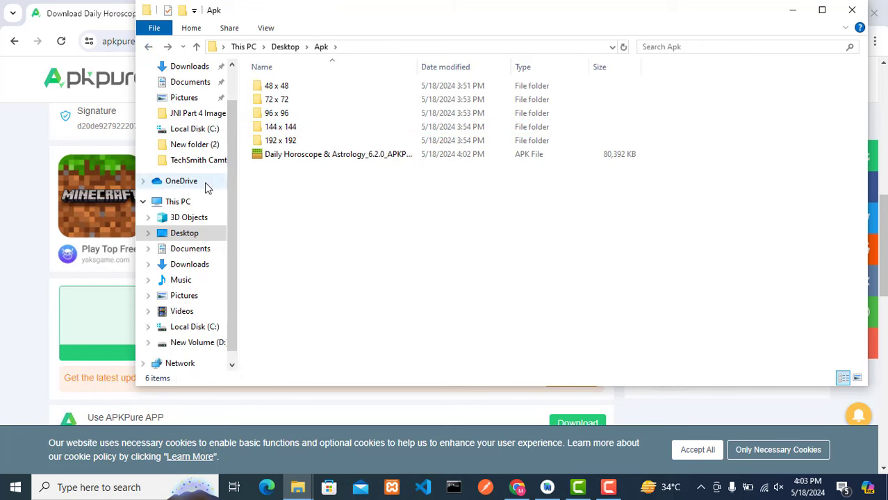
- Maximize the Apk folder window, launch APK Icon Editor and load the Daily Horoscope & Astrology APK into it
double_click(336, 15)
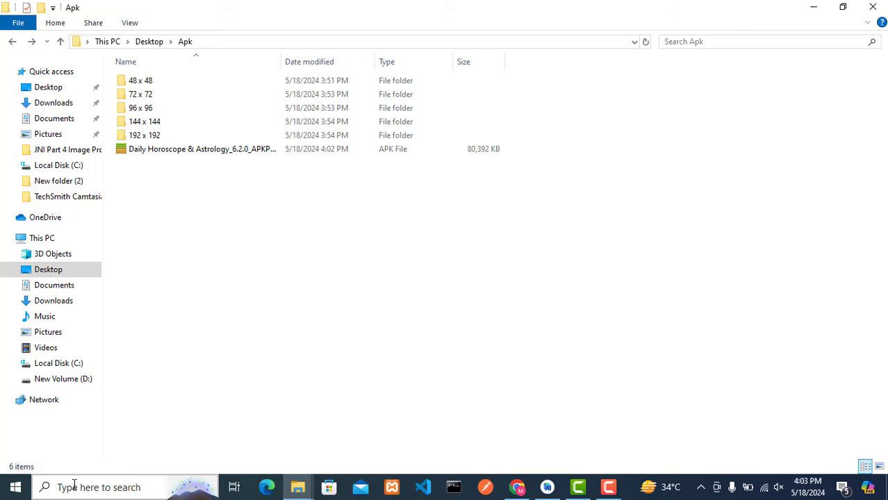
left_click(11, 492)
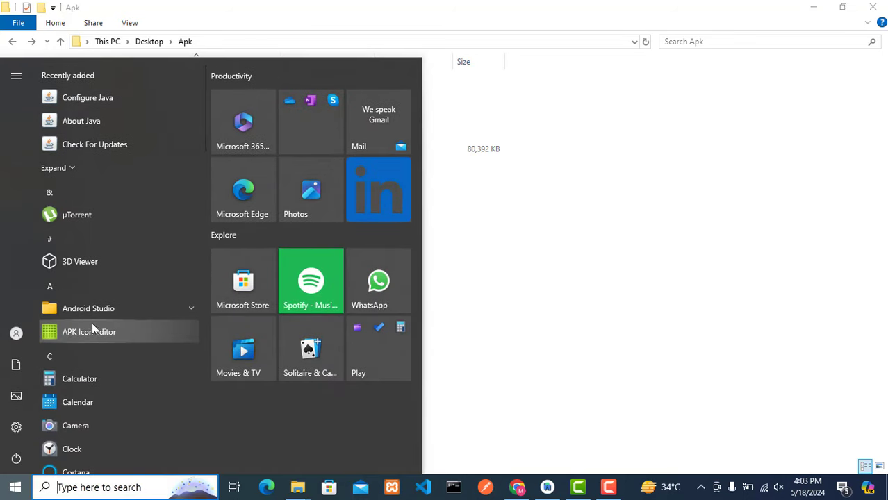
left_click(91, 324)
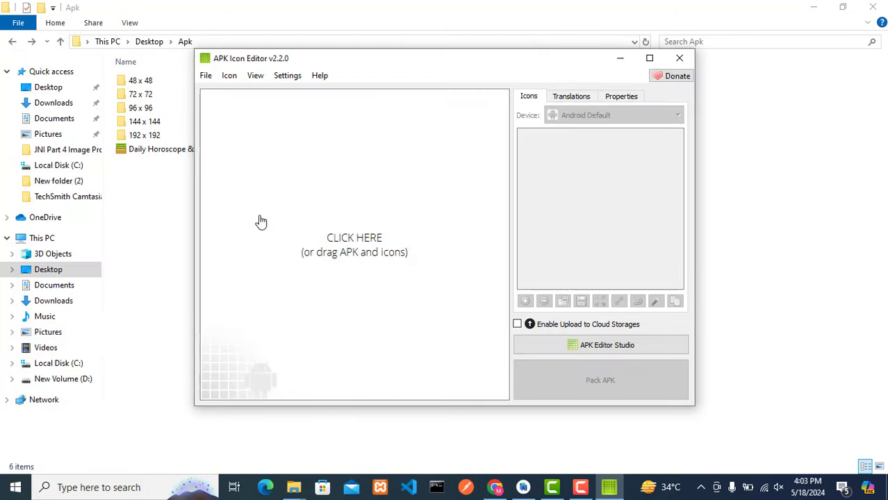
left_click(345, 236)
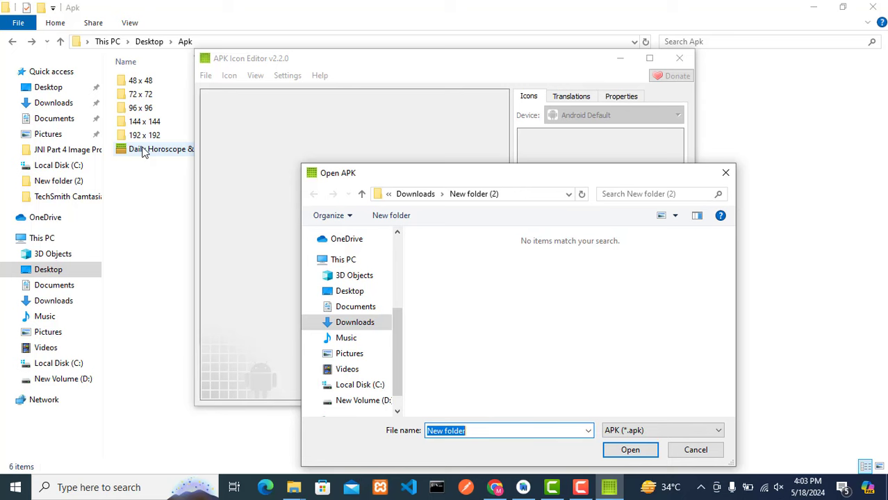
left_click(706, 453)
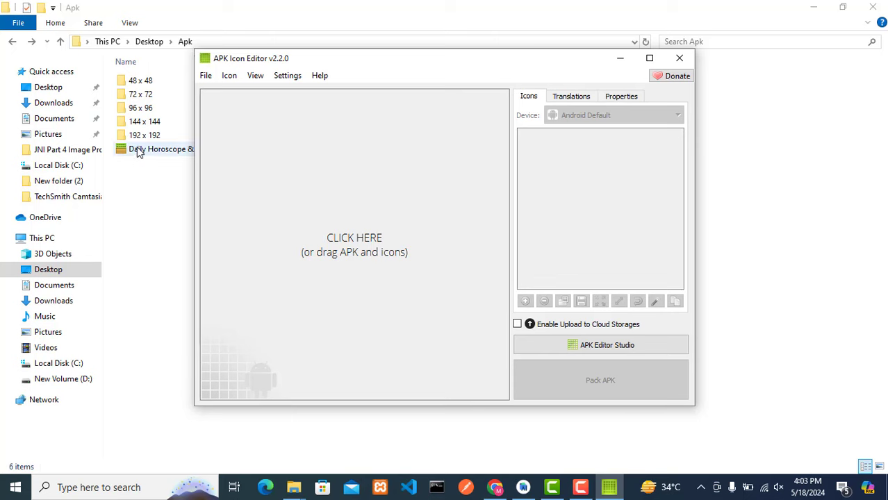
left_click_drag(137, 152, 360, 231)
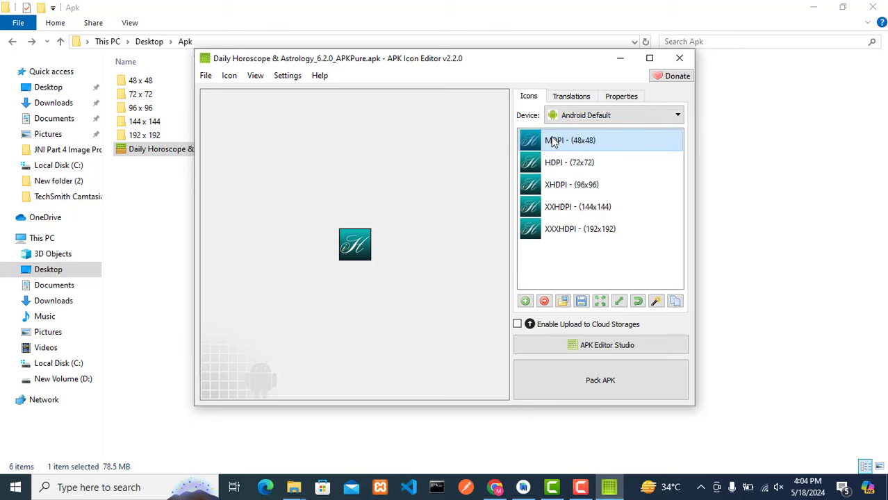
- Replace the MDPI (48x48) icon with the test image from the Desktop's Apk > 48 x 48 folder
right_click(609, 144)
left_click(642, 154)
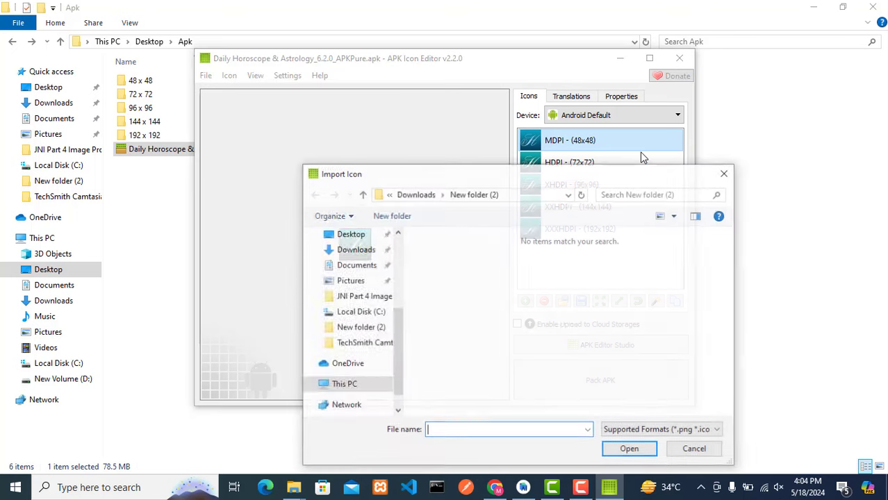
left_click(347, 292)
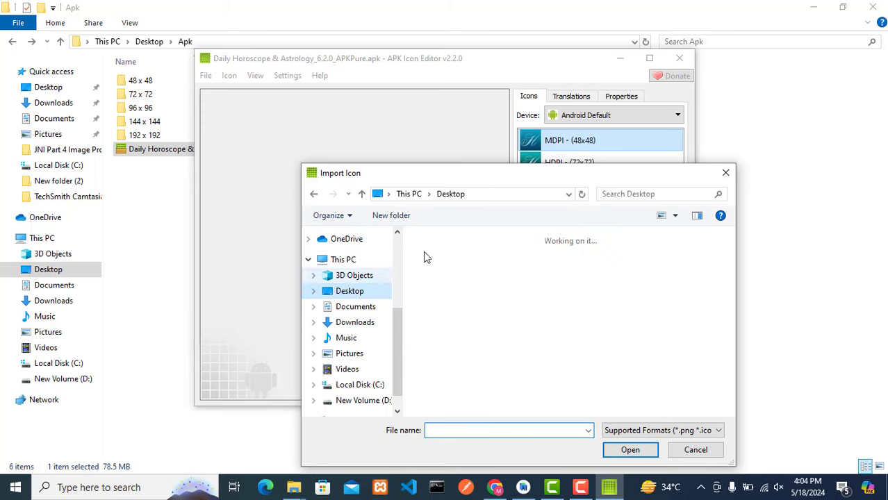
double_click(454, 270)
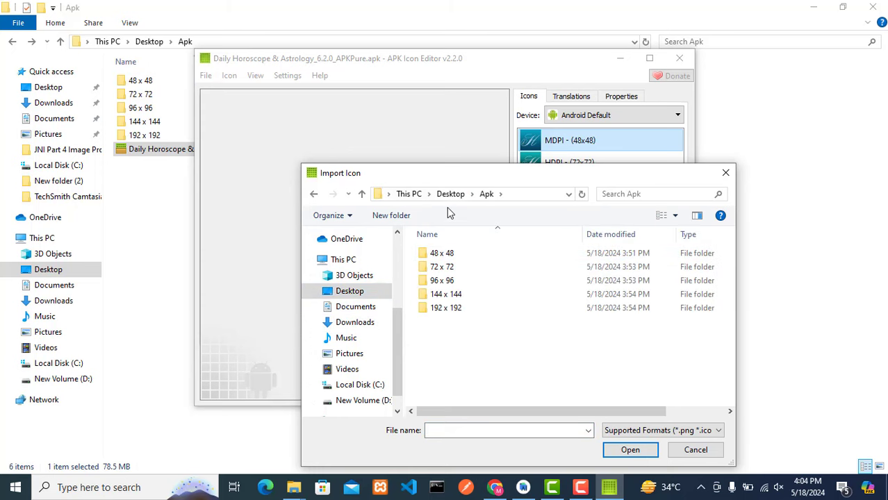
double_click(445, 254)
double_click(456, 263)
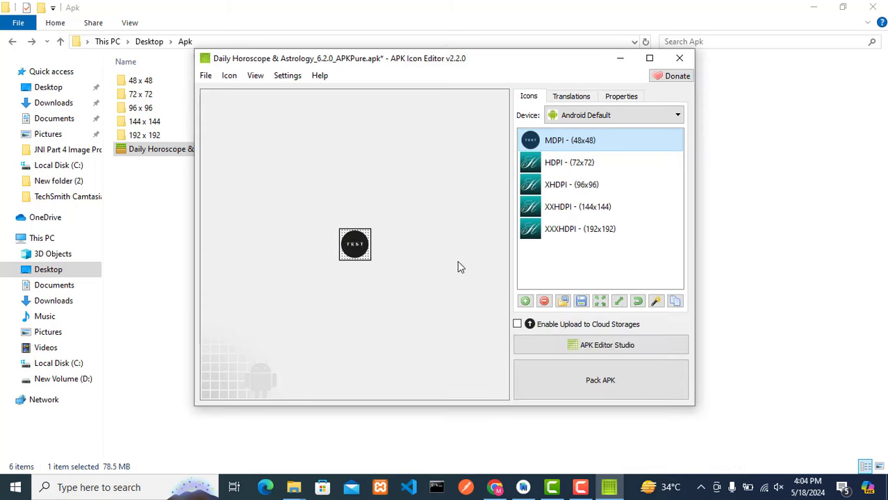
- Replace the HDPI (72x72) icon with the test image from the Desktop's Apk > 72 x 72 folder
right_click(568, 162)
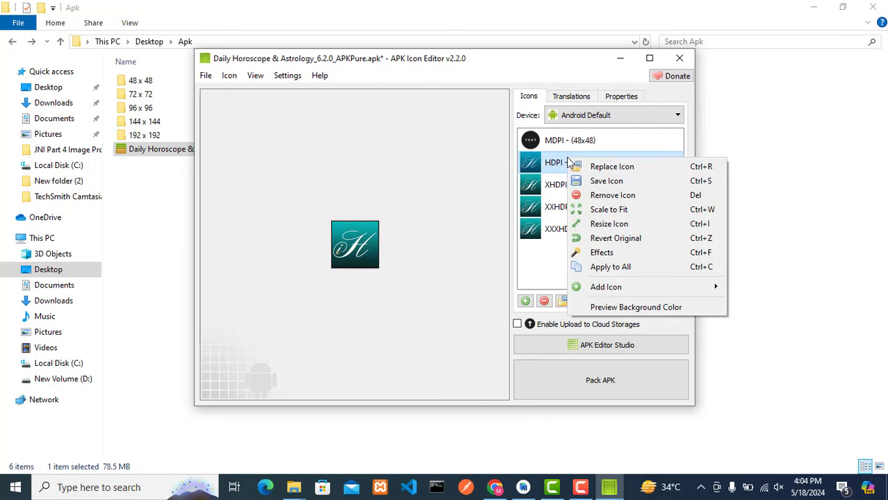
left_click(591, 167)
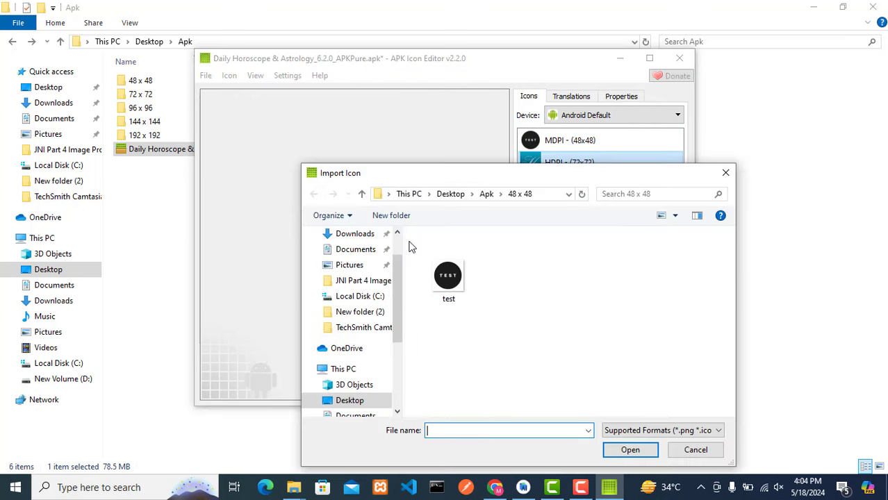
left_click(487, 194)
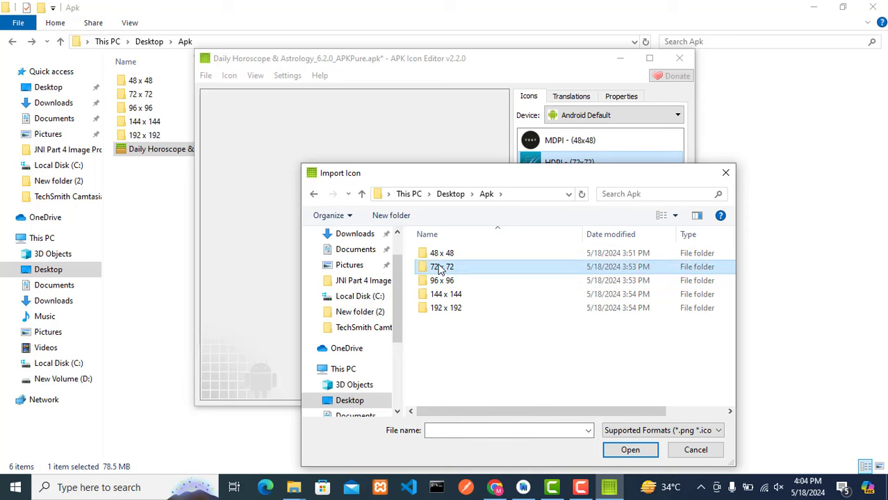
double_click(442, 267)
double_click(448, 267)
- Replace the XHDPI (96x96) icon with the test image from the Desktop's Apk > 96 x 96 folder
right_click(582, 184)
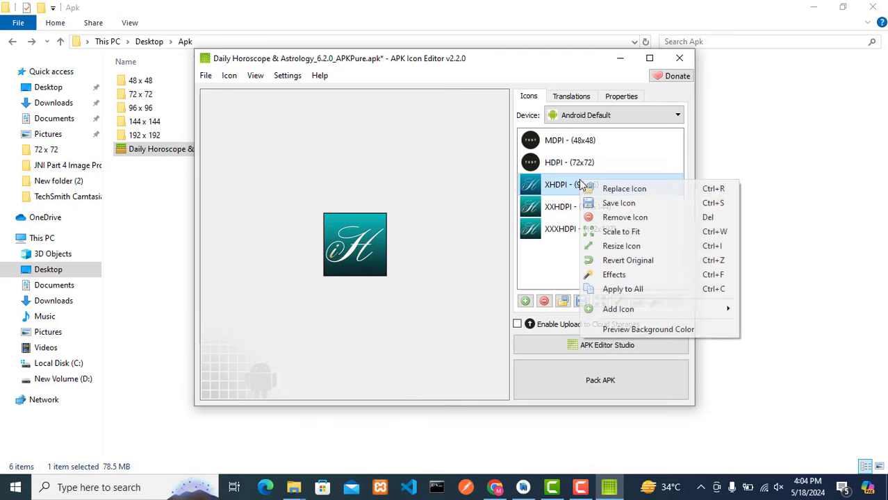
left_click(590, 189)
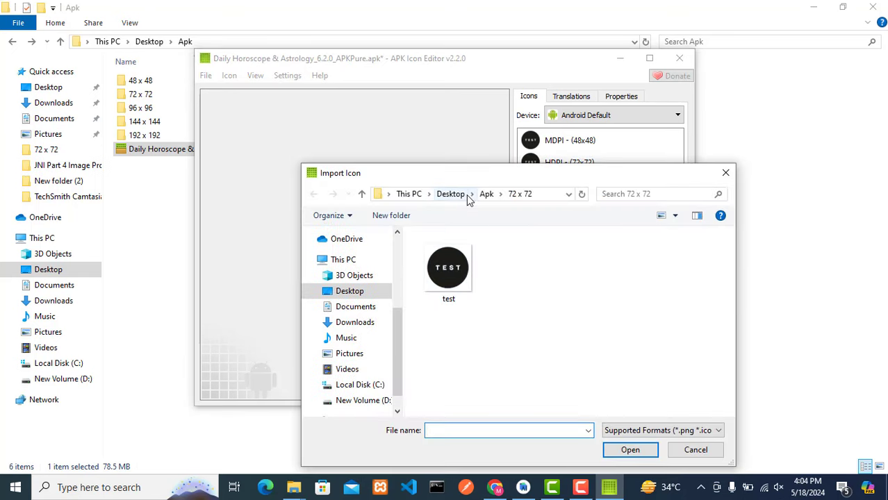
left_click(486, 194)
double_click(440, 282)
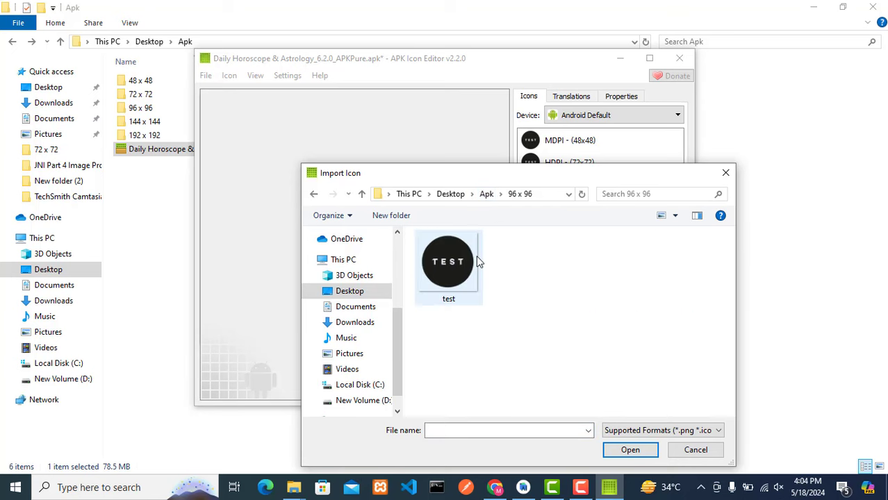
double_click(450, 263)
- Replace the XXHDPI (144x144) icon with the test image from the Desktop's Apk > 144 x 144 folder
left_click(579, 205)
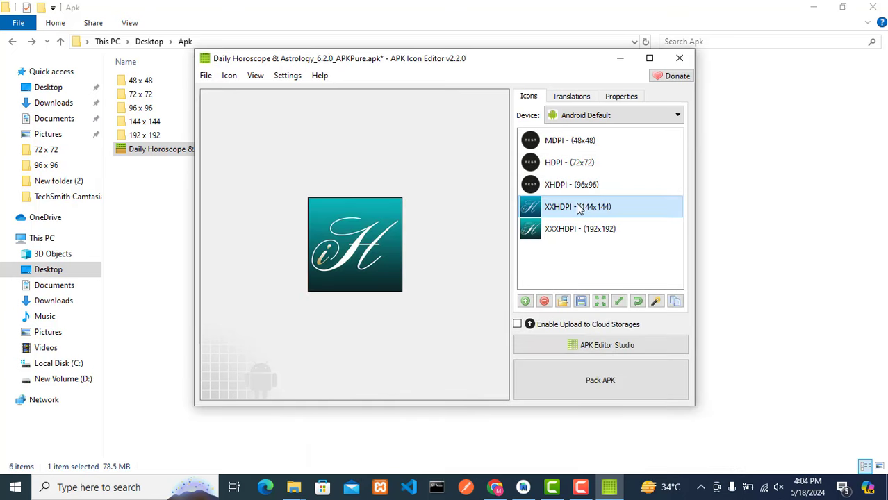
right_click(561, 209)
double_click(576, 222)
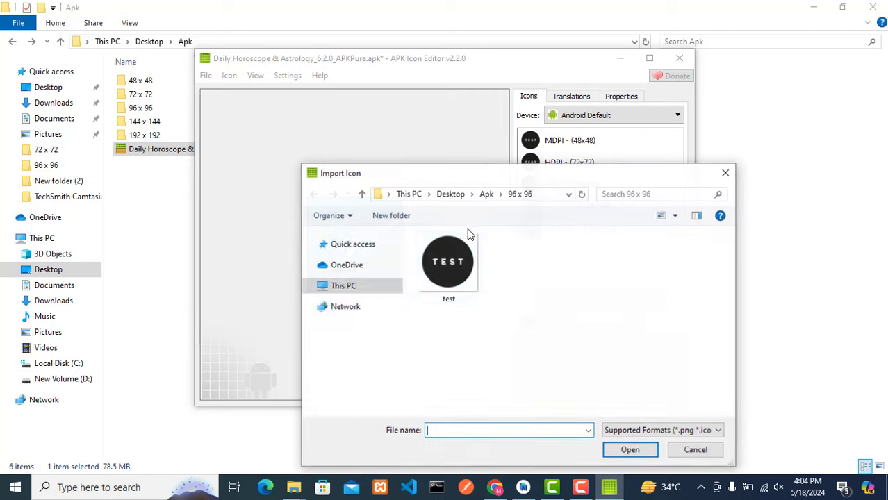
left_click(486, 194)
double_click(459, 294)
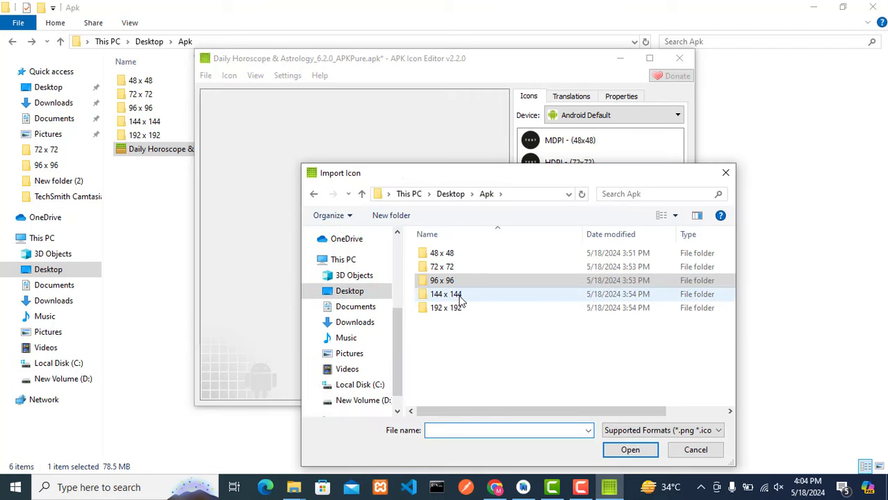
double_click(460, 295)
- Replace the XXXHDPI (192x192) icon with the test image from the Desktop's Apk > 192 x 192 folder
left_click(577, 229)
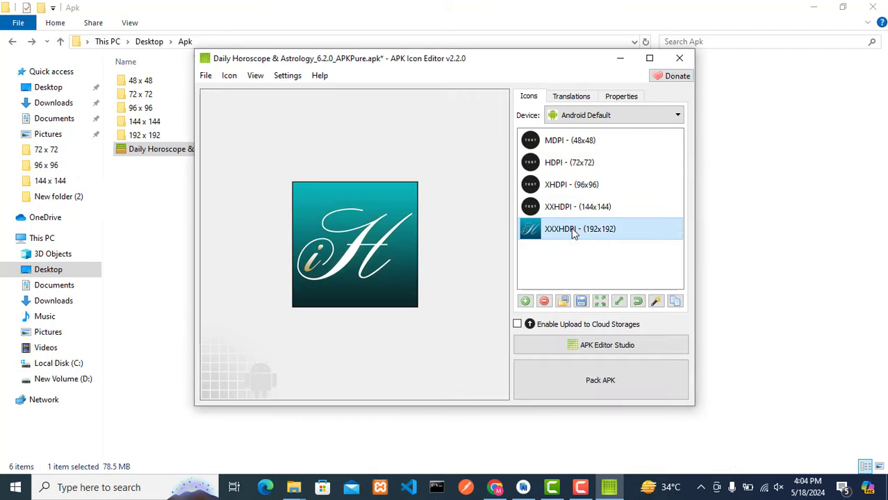
right_click(586, 229)
left_click(589, 237)
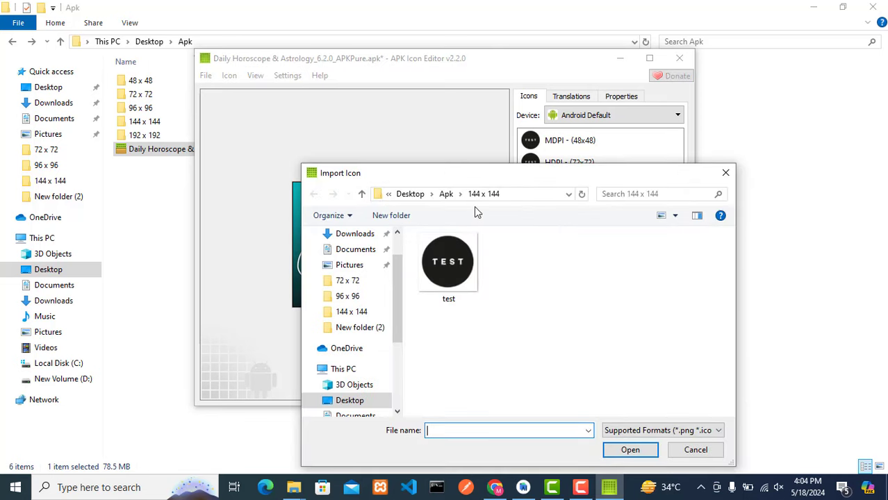
left_click(444, 194)
left_click(458, 309)
double_click(460, 310)
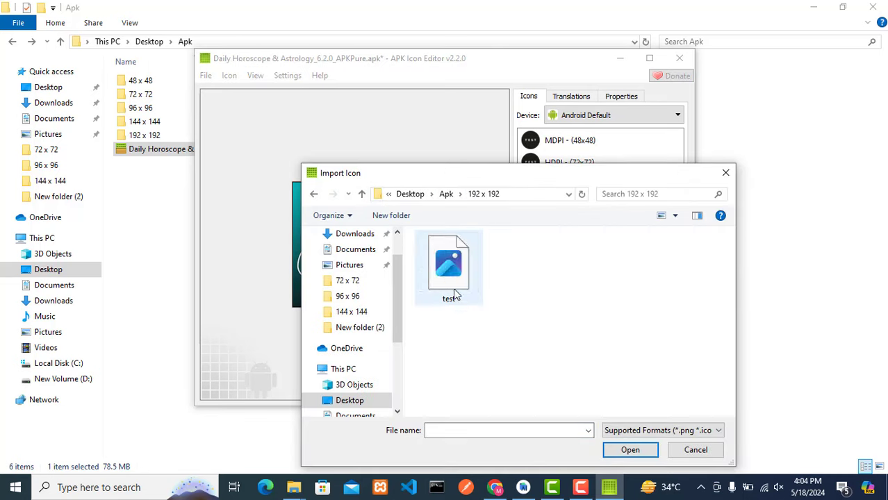
double_click(446, 267)
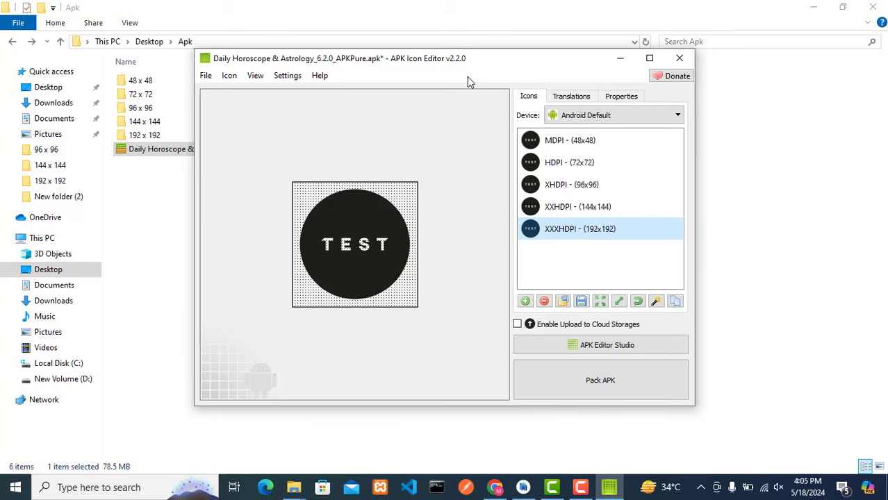
- Change the application name in the values/strings.xml translation to "Horoscope 2024"
left_click(574, 102)
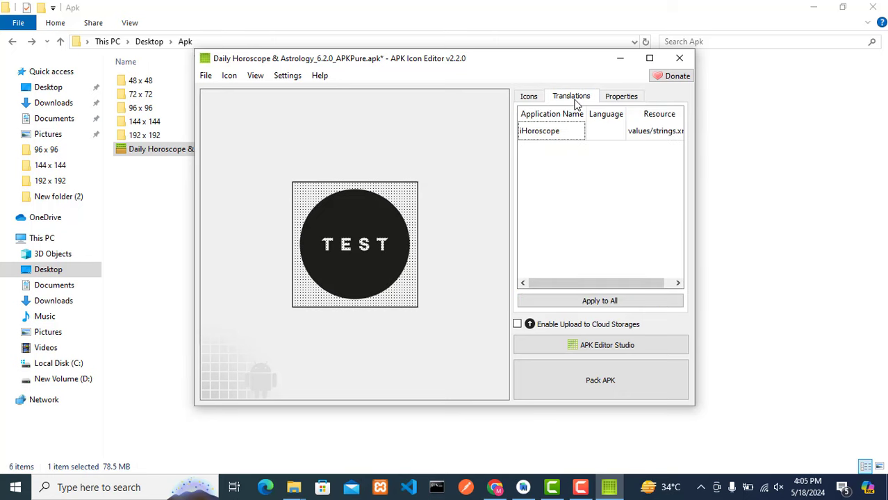
scroll(628, 144, "right", 1)
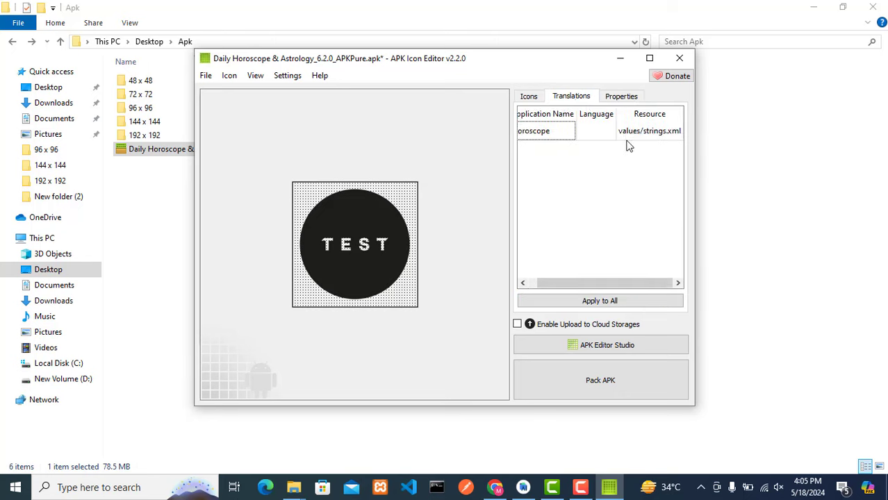
scroll(656, 139, "left", 1)
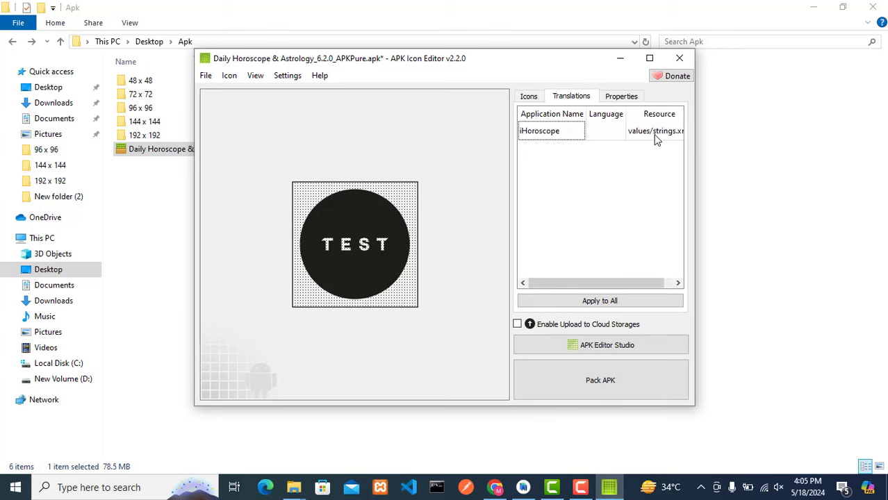
double_click(565, 137)
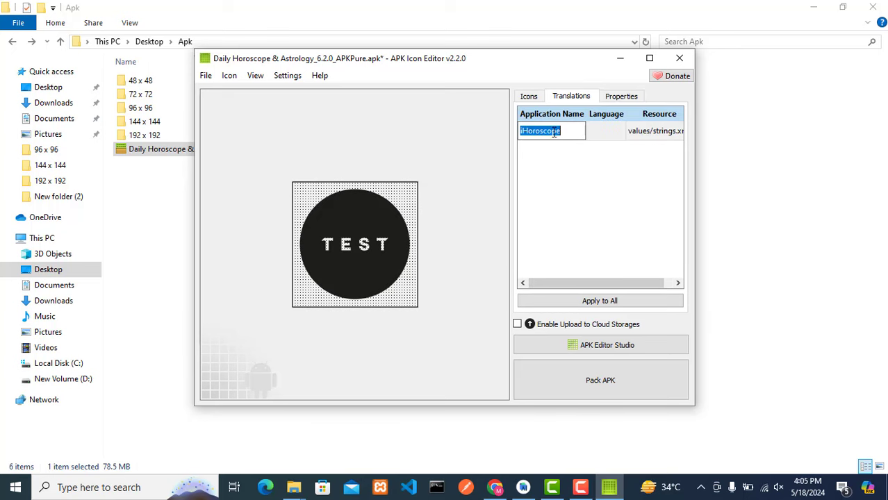
type("Horosc")
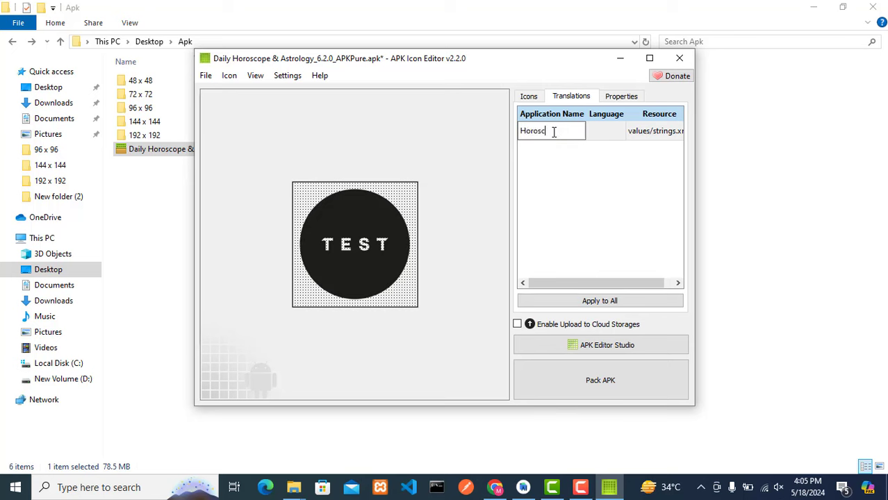
type("ope 2024")
key("Return")
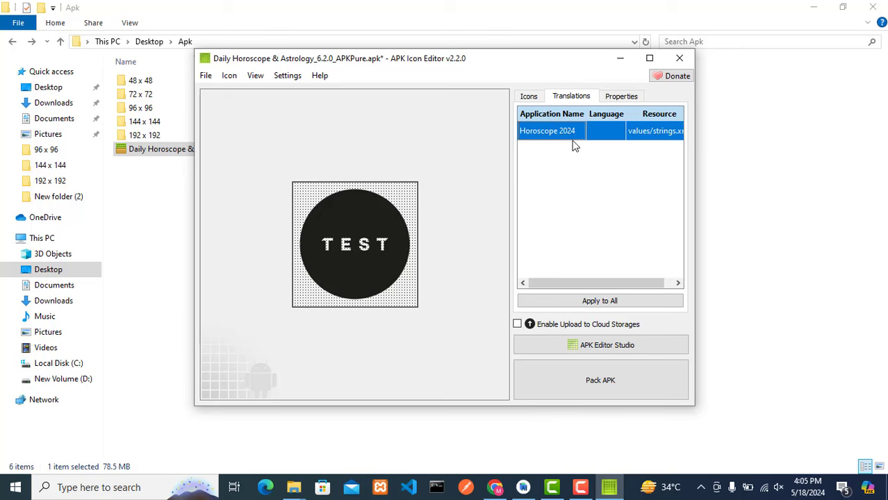
- Set the app's version code to 60201 and its version name to 6.2.1
left_click(621, 98)
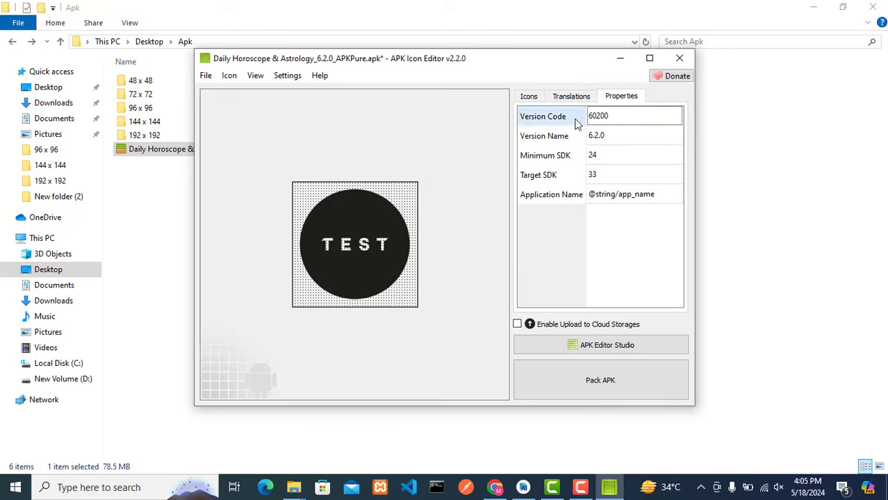
left_click(622, 117)
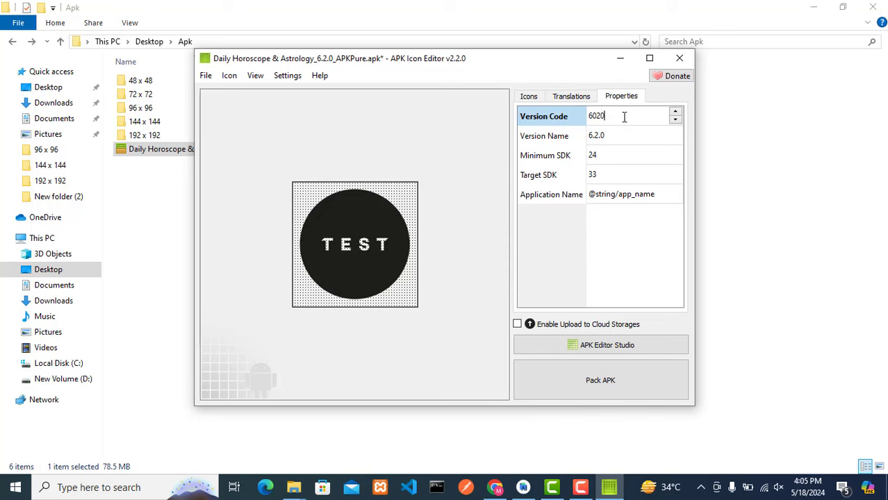
type("1")
left_click(599, 137)
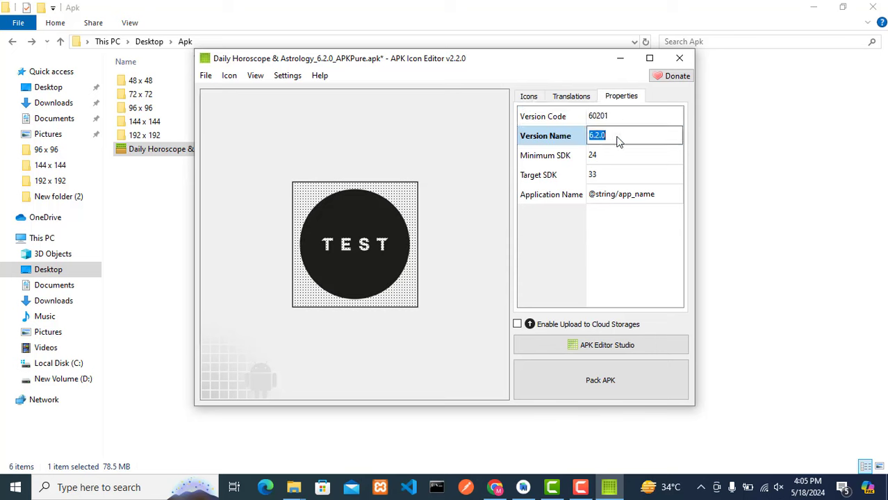
left_click(617, 137)
key("BackSpace")
type("1")
left_click(613, 157)
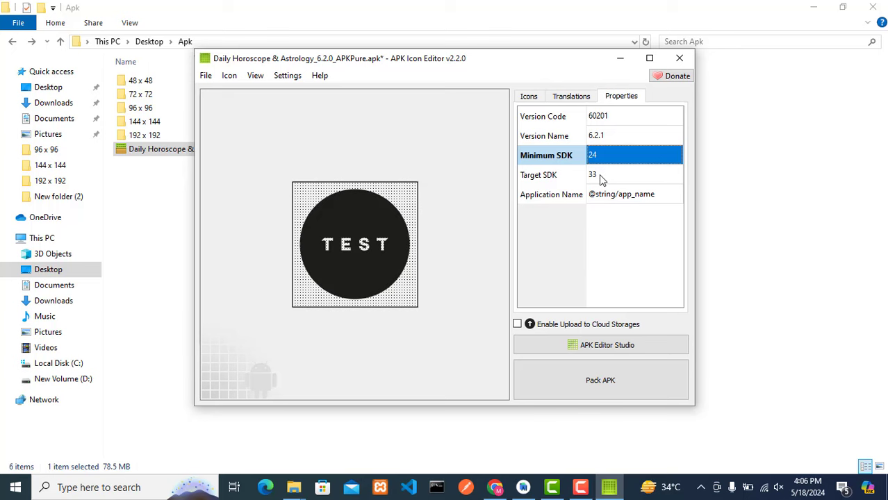
key("ctrl+Tab")
left_click(619, 96)
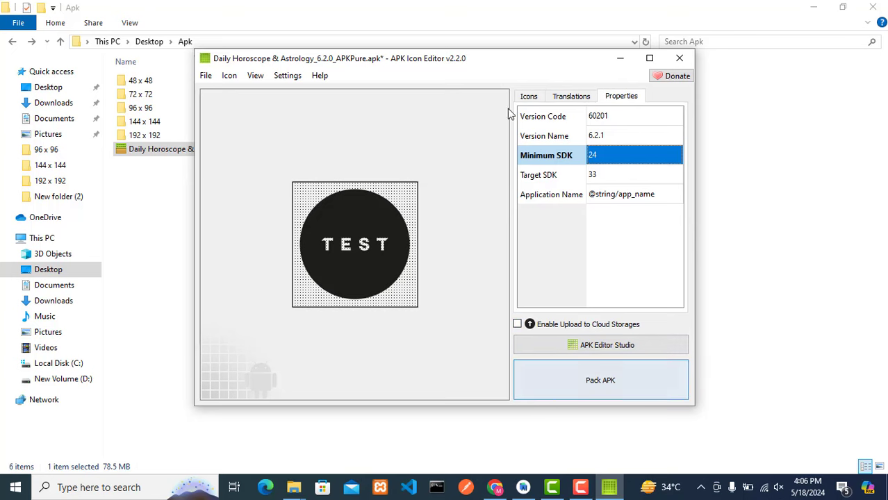
- Maximize the editor window, start packing the APK, and create and open an output folder named "Updated apk" inside the Apk folder
double_click(500, 61)
left_click(702, 443)
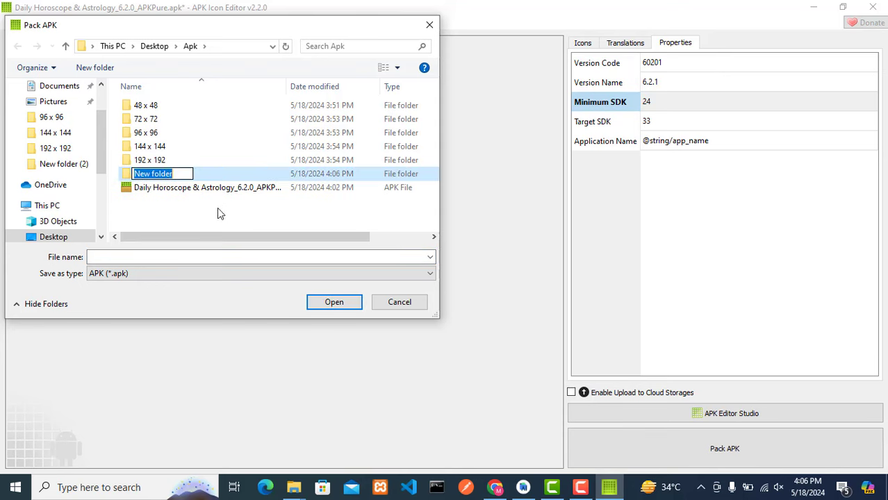
type("Updated apk")
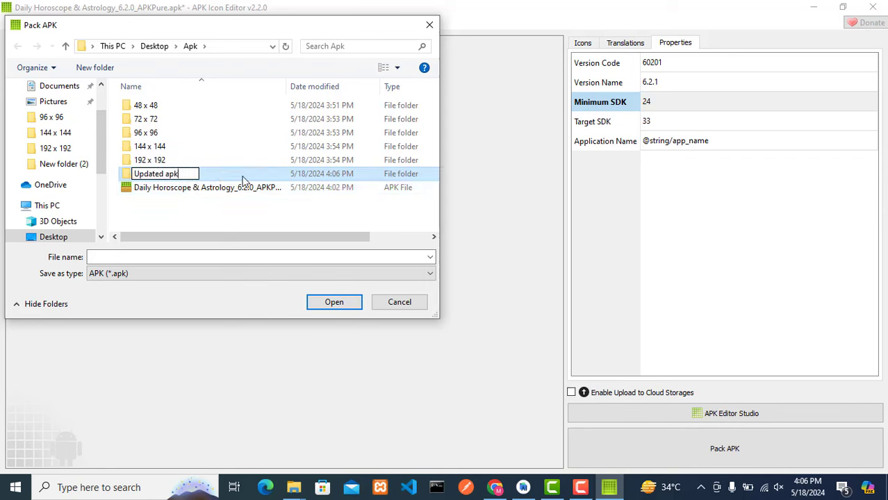
key("Return")
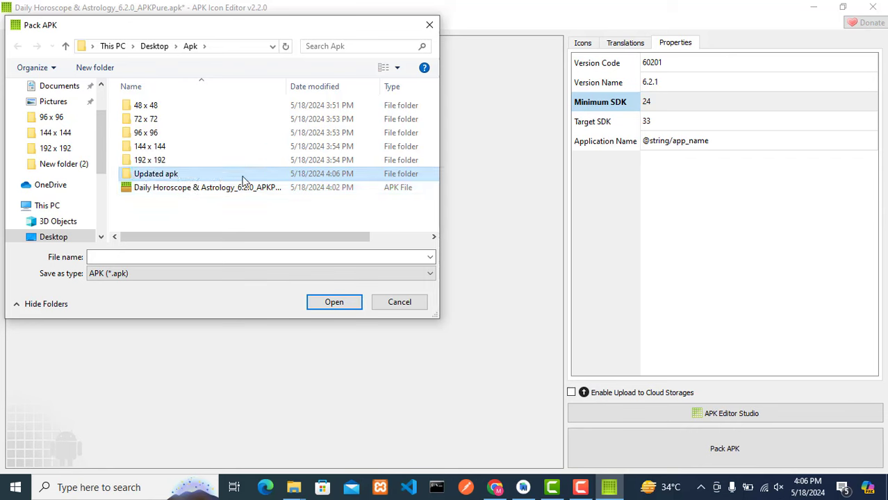
key("Return")
- Pack the modified app as horoscope.apk in the Updated apk folder and dismiss the completion message
left_click(165, 256)
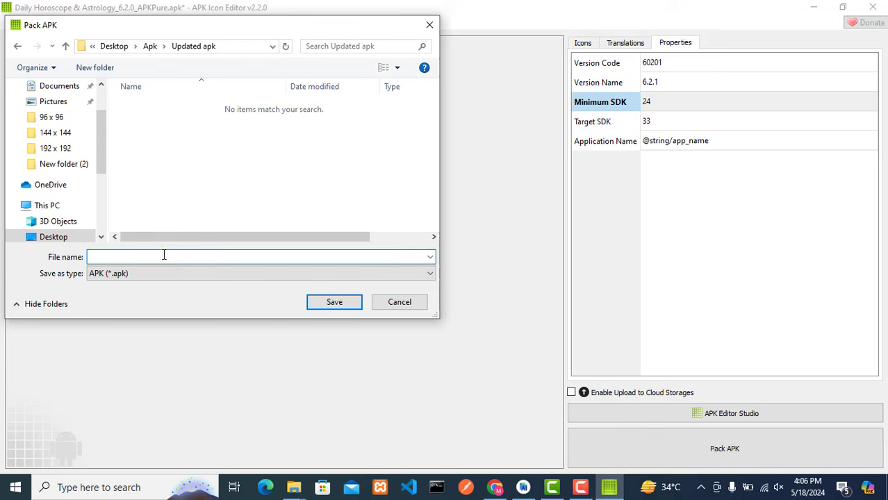
type("update")
key("BackSpace")
key("BackSpace")
key("BackSpace")
key("BackSpace")
key("BackSpace")
key("BackSpace")
key("BackSpace")
type("horoscope.apk")
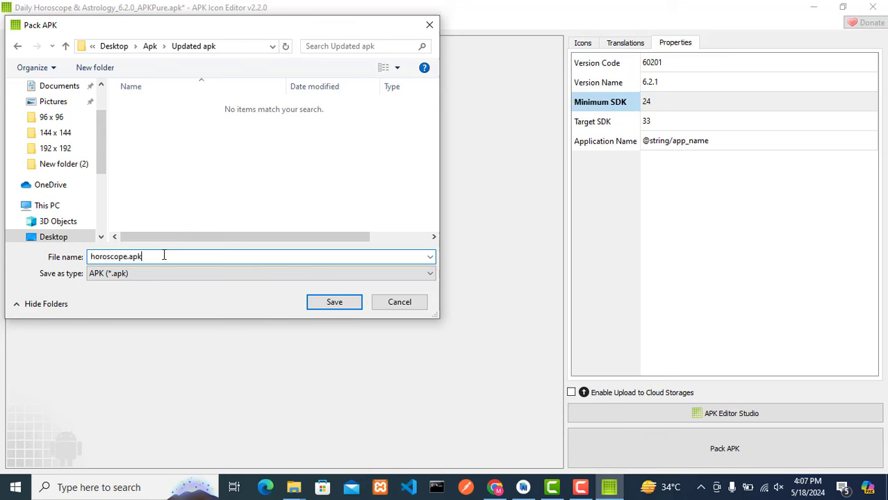
left_click(334, 302)
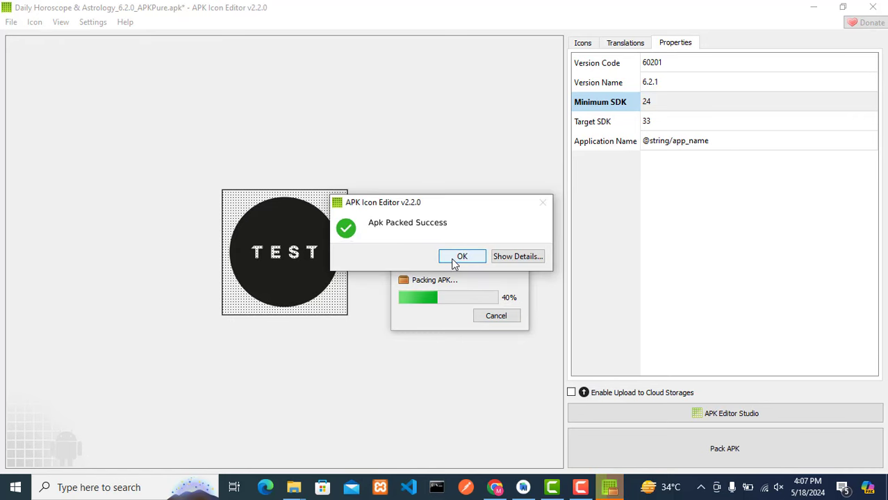
left_click(455, 259)
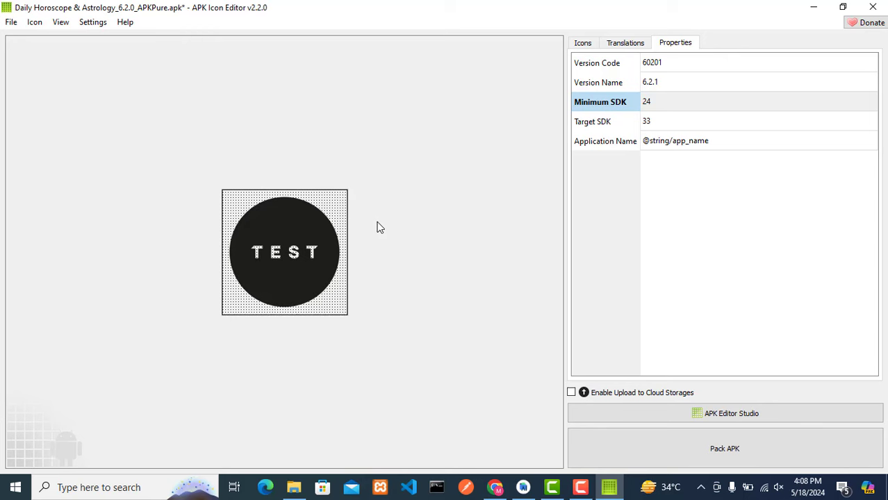
- Switch to File Explorer and open the Updated apk folder to check for the packed APK
left_click(298, 490)
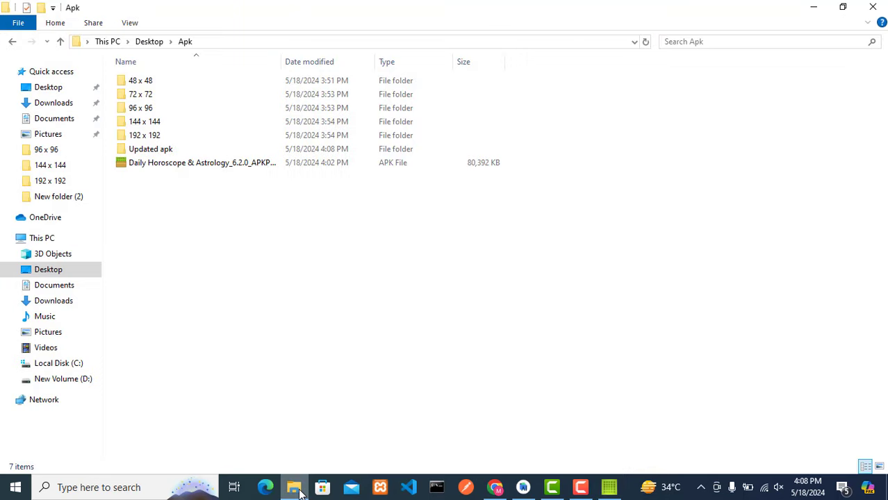
double_click(177, 150)
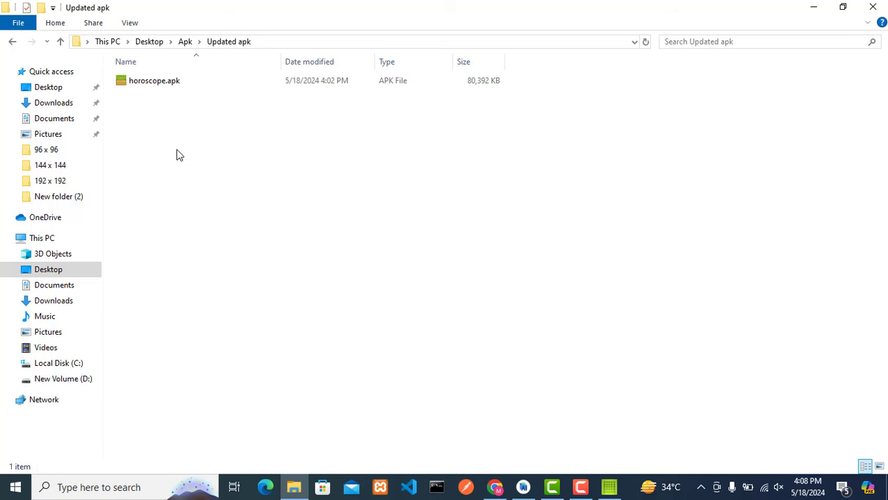